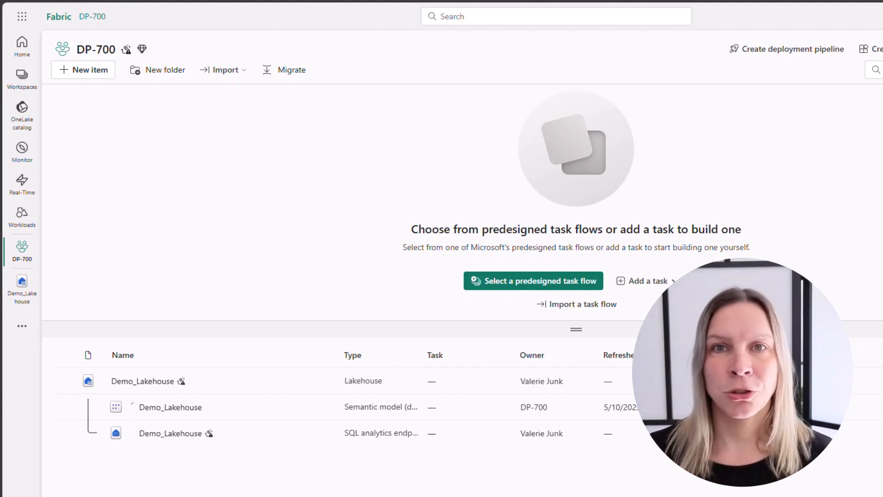
- Open Demo_Lakehouse and start a new Microsoft OneLake shortcut with the Demo_Eventhouse KQL database as its source
left_click(150, 385)
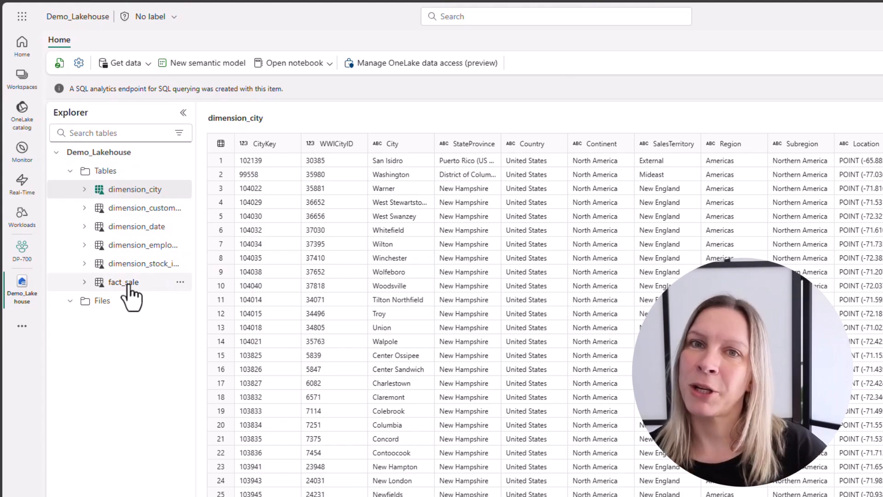
left_click(148, 69)
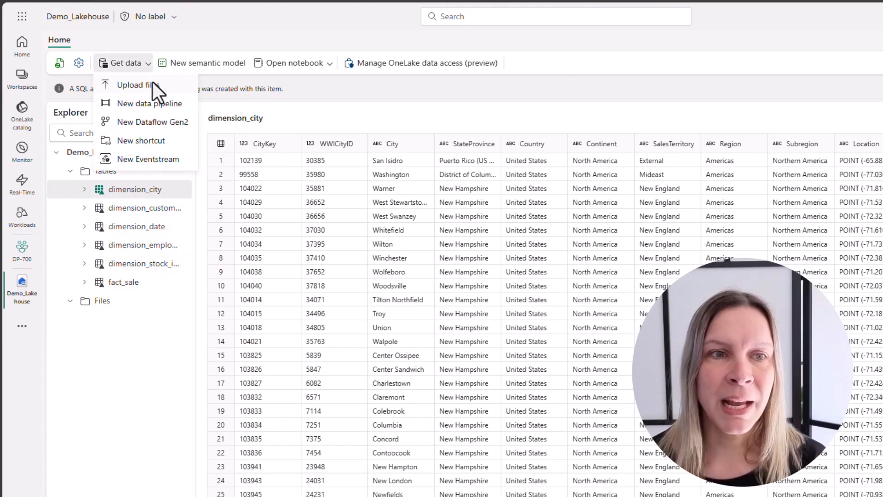
left_click(167, 140)
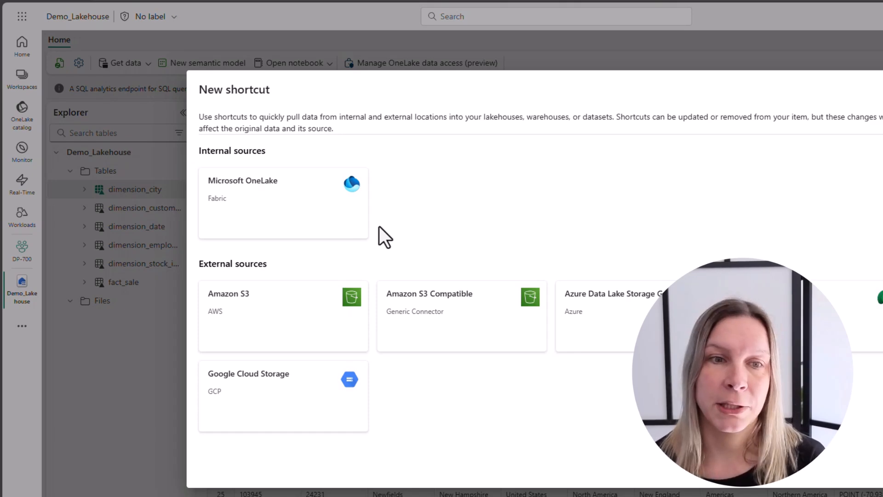
left_click(300, 225)
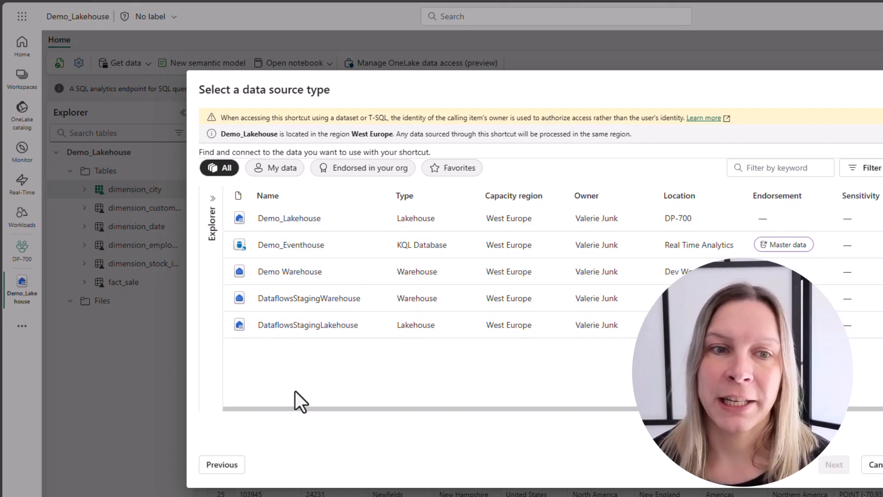
left_click(292, 330)
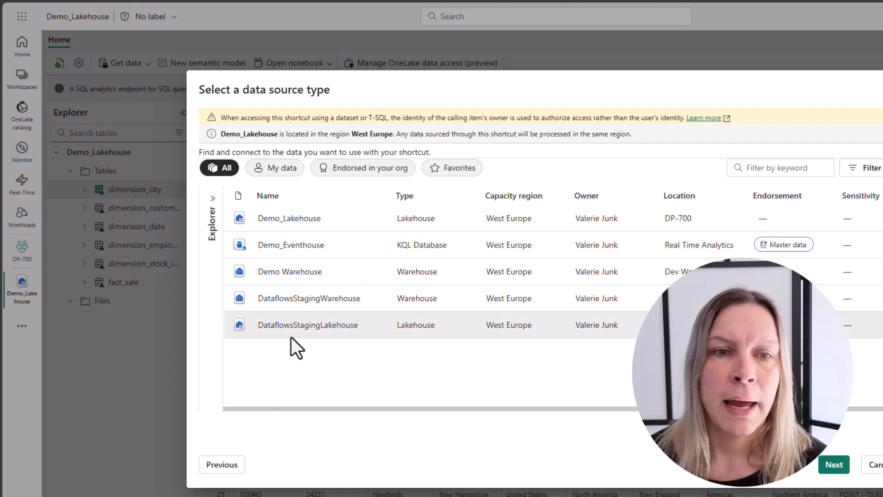
left_click(290, 251)
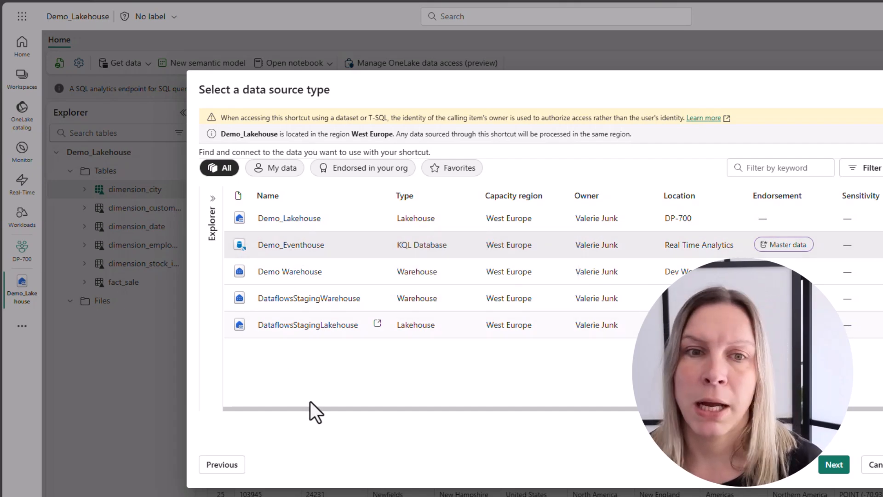
left_click(831, 465)
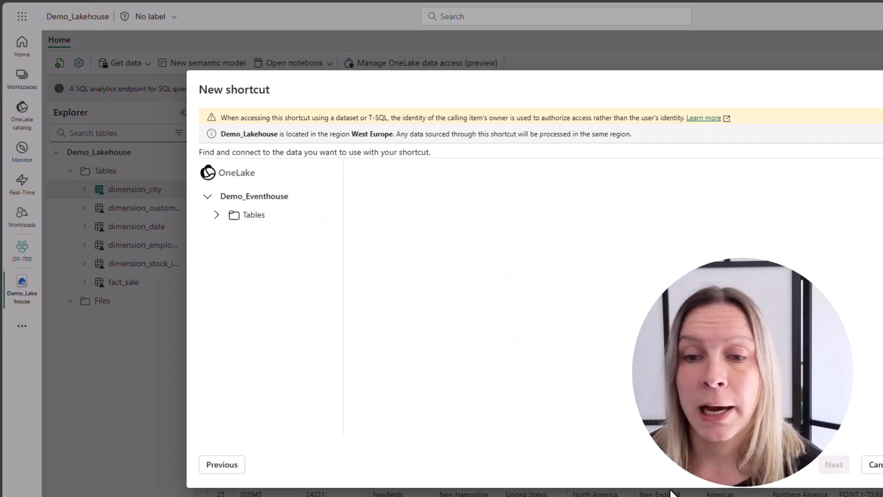
- Choose the Bikes table from Demo_Eventhouse for the shortcut and proceed to the review
left_click(216, 215)
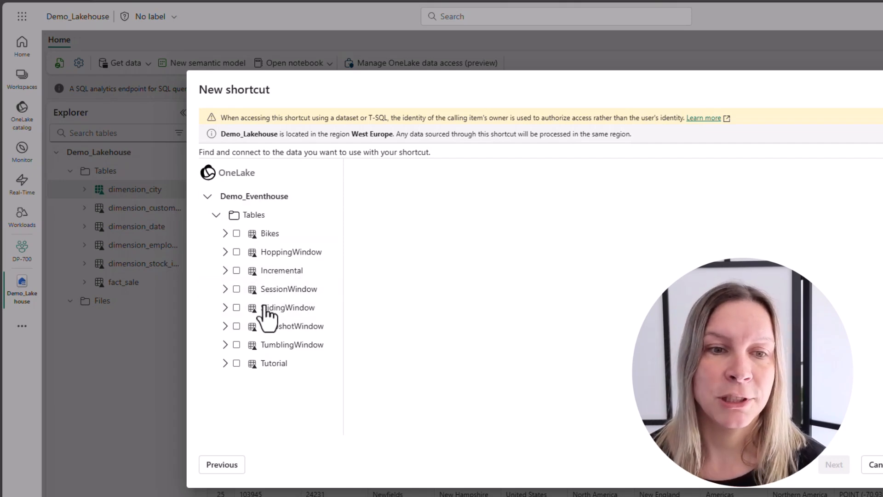
left_click(237, 233)
left_click(834, 465)
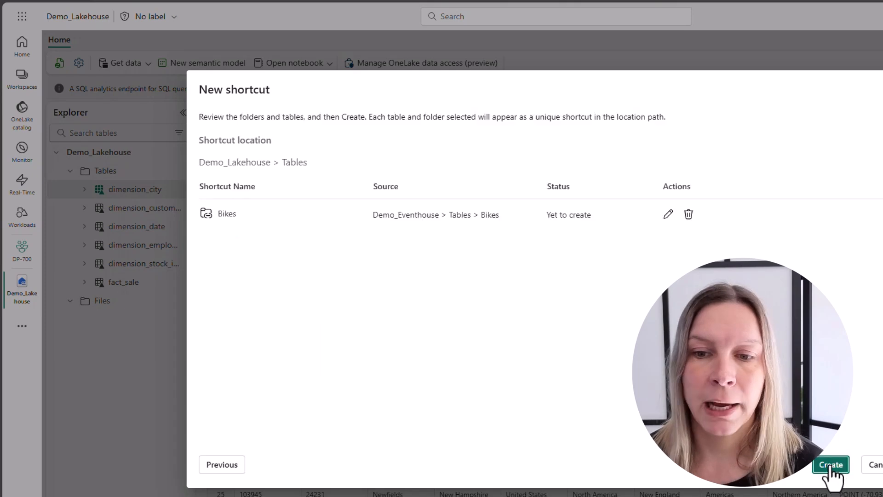
left_click(669, 215)
left_click(280, 214)
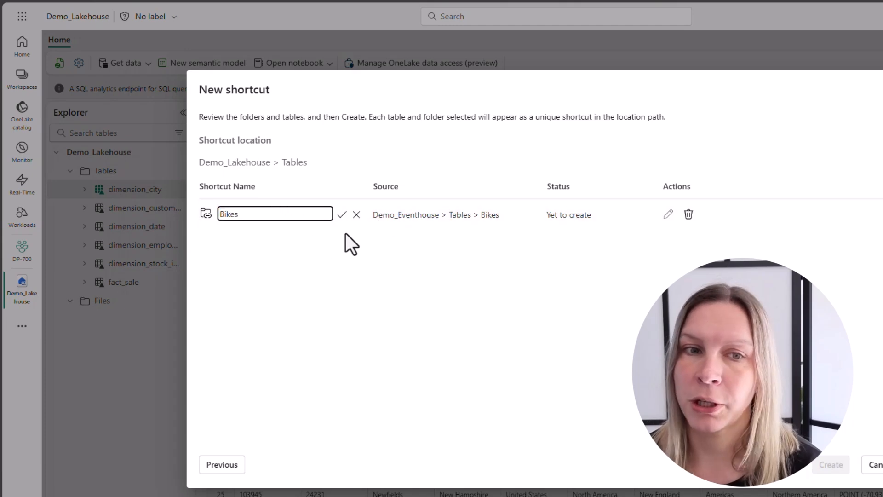
left_click(357, 216)
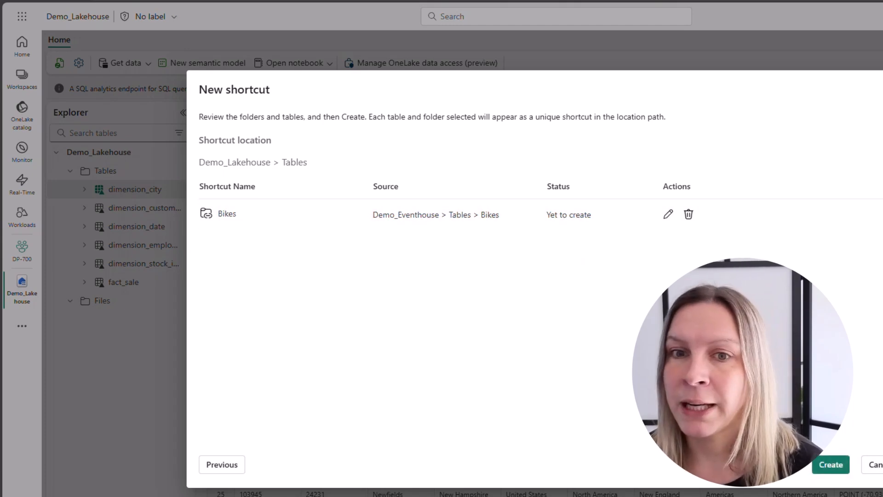
- Add the HoppingWindow table to the shortcut selection, and remove it again from the review list
left_click(233, 466)
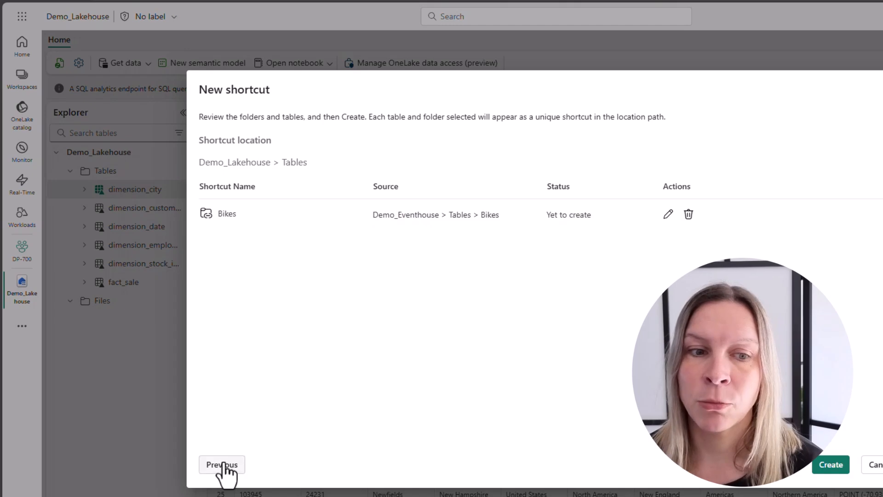
left_click(236, 251)
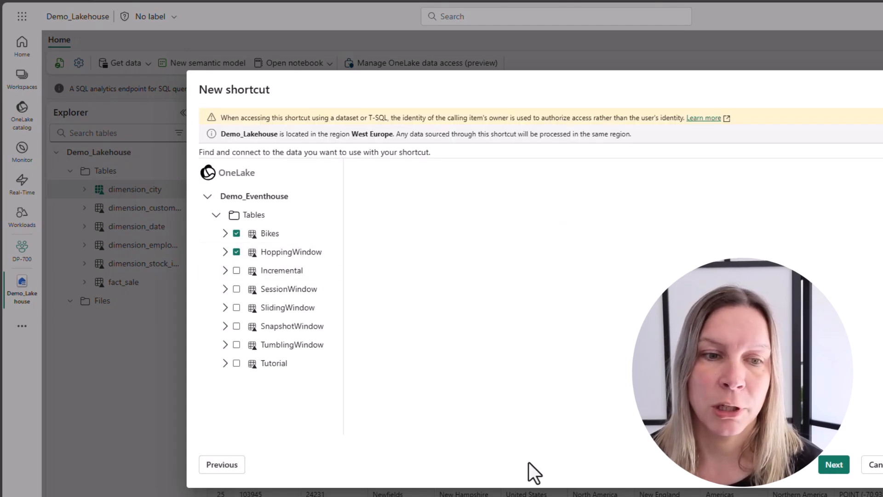
left_click(838, 466)
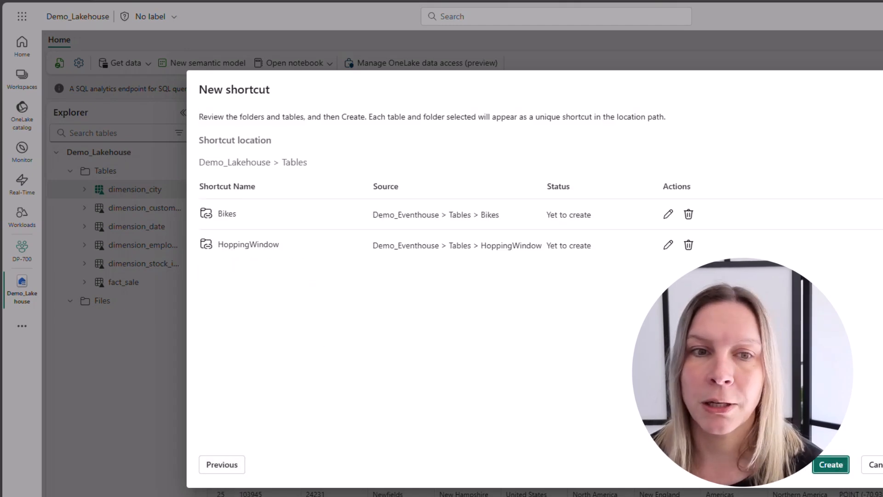
left_click(689, 246)
- Create the Bikes shortcut in Demo_Lakehouse and inspect its data and columns
left_click(831, 466)
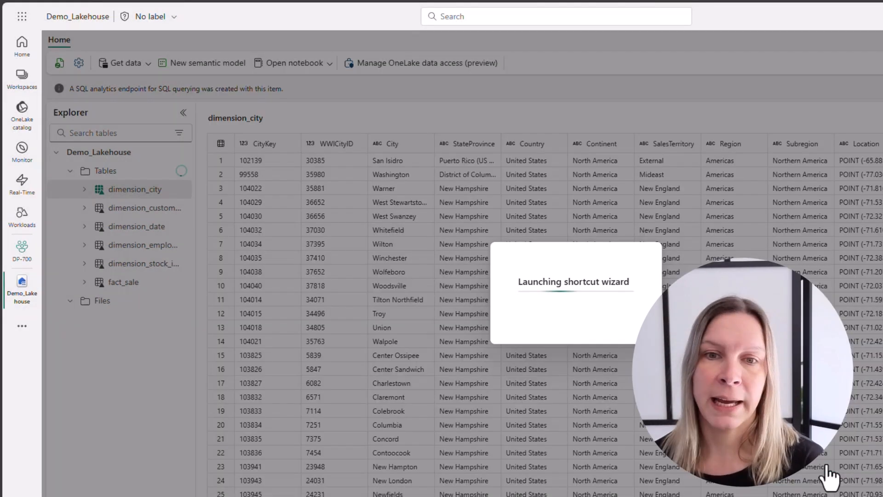
left_click(171, 192)
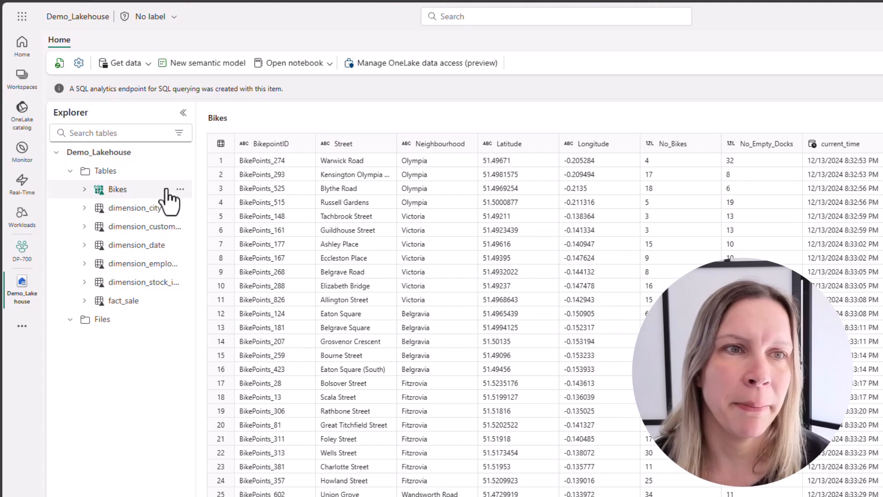
left_click(85, 189)
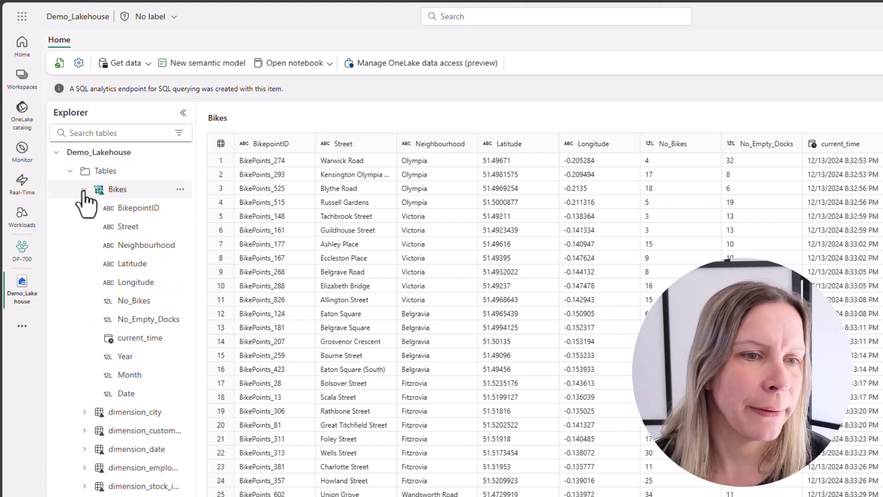
left_click(84, 190)
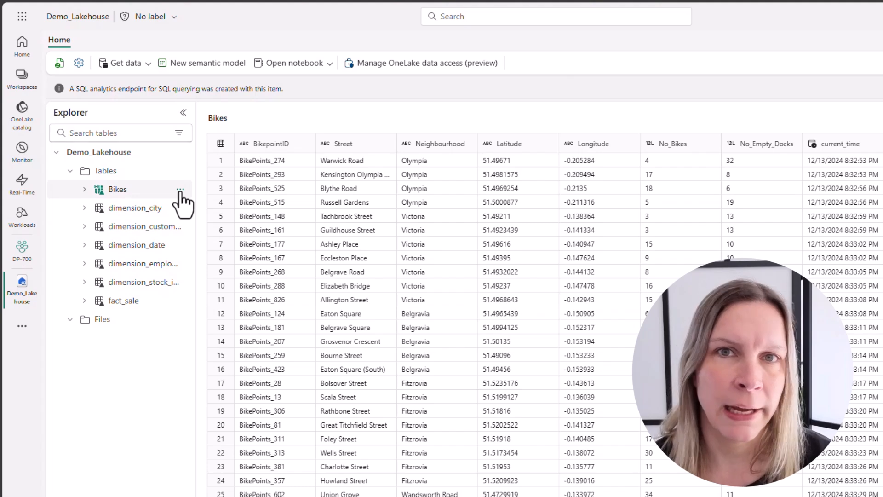
- Examine the Bikes shortcut's management details and the Demo_Eventhouse tables available as its target
left_click(180, 190)
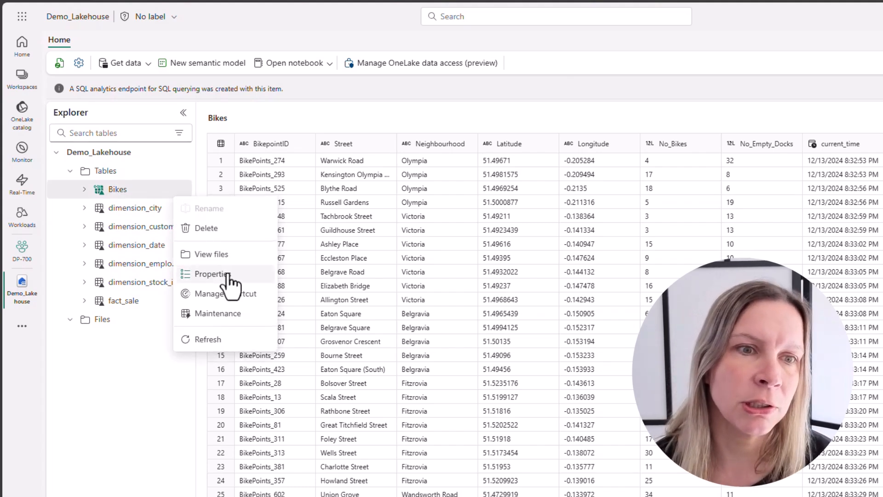
left_click(252, 297)
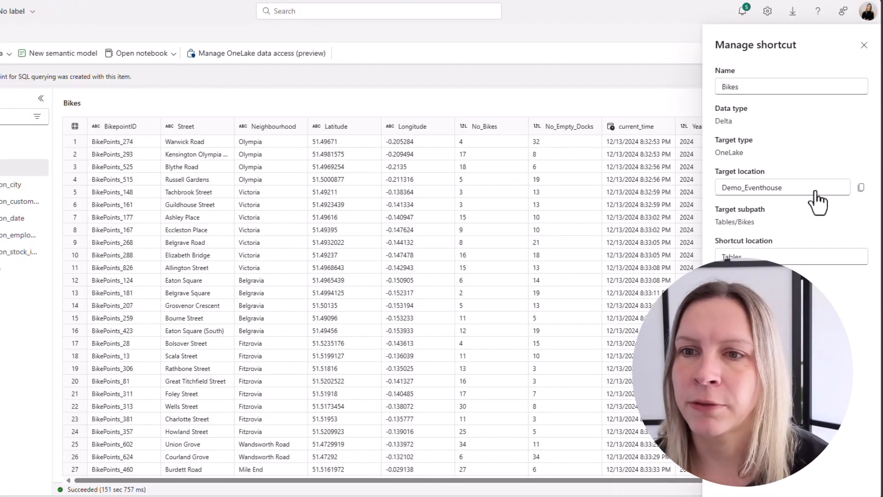
left_click(771, 189)
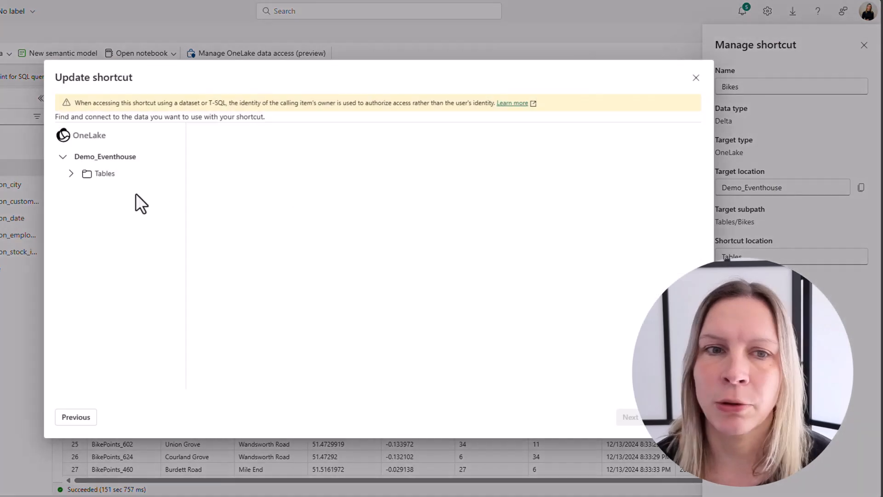
left_click(72, 174)
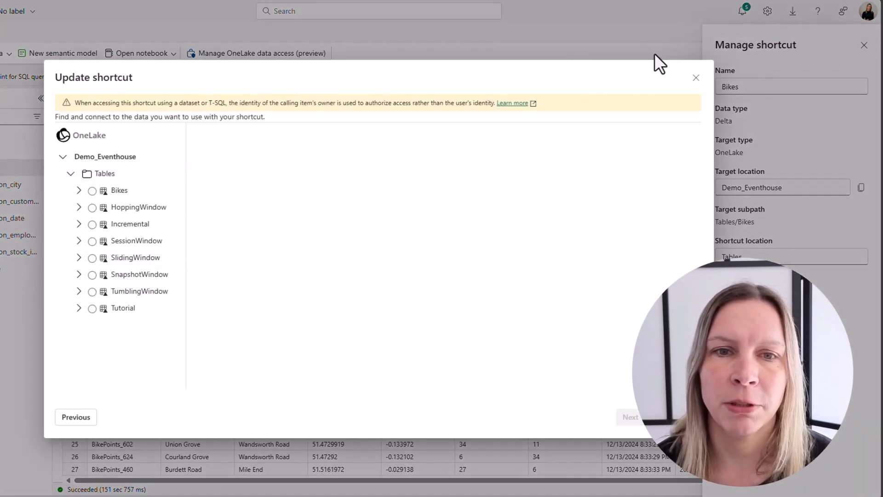
left_click(696, 78)
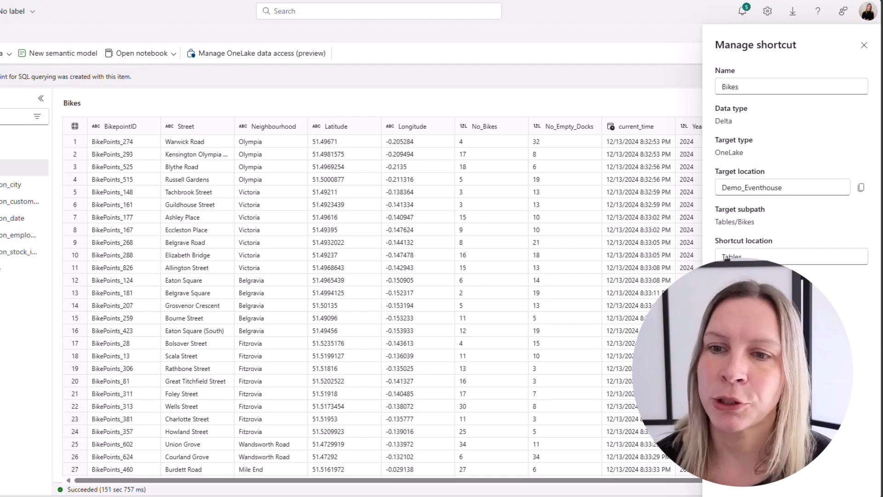
left_click(860, 48)
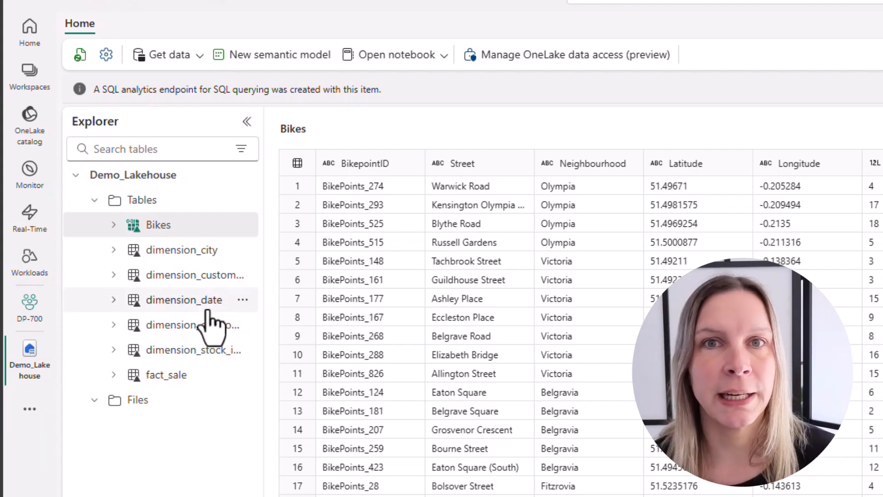
- Switch to the Demo_Eventhouse database and check which data sources it offers for getting data
left_click(202, 58)
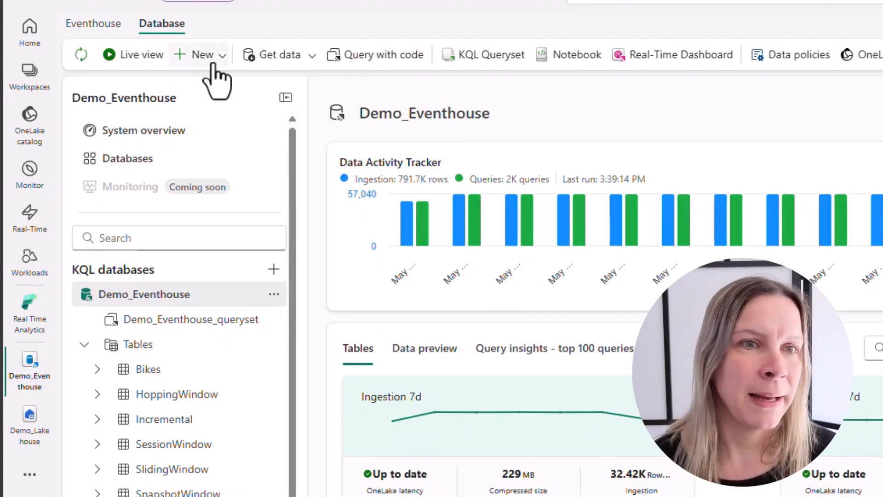
left_click(312, 57)
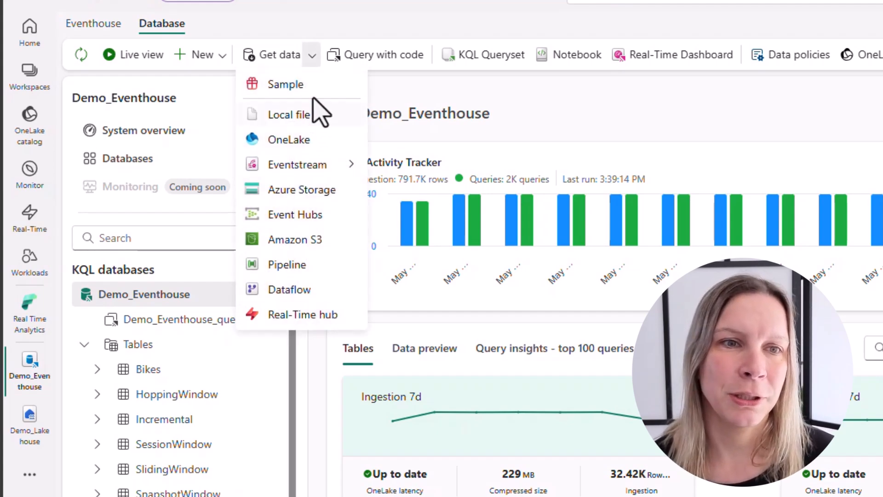
left_click(305, 18)
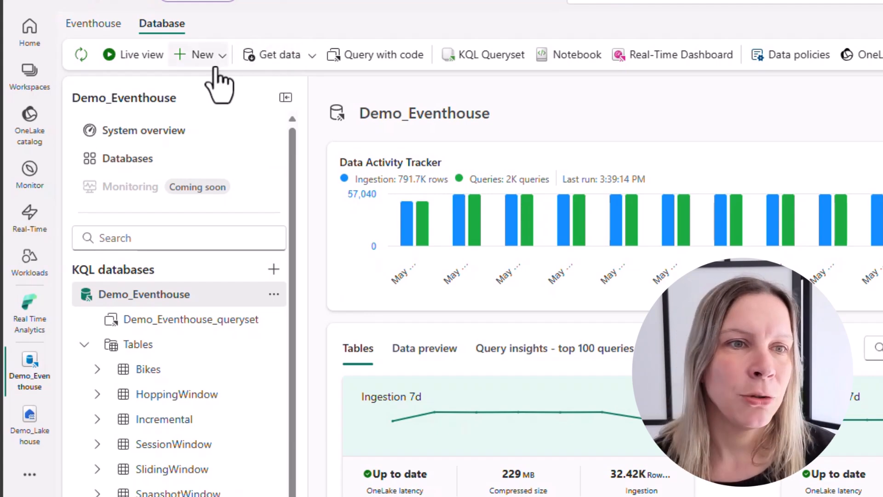
- Create a OneLake shortcut in Demo_Eventhouse to the dimension_city table of Demo_Lakehouse
left_click(222, 55)
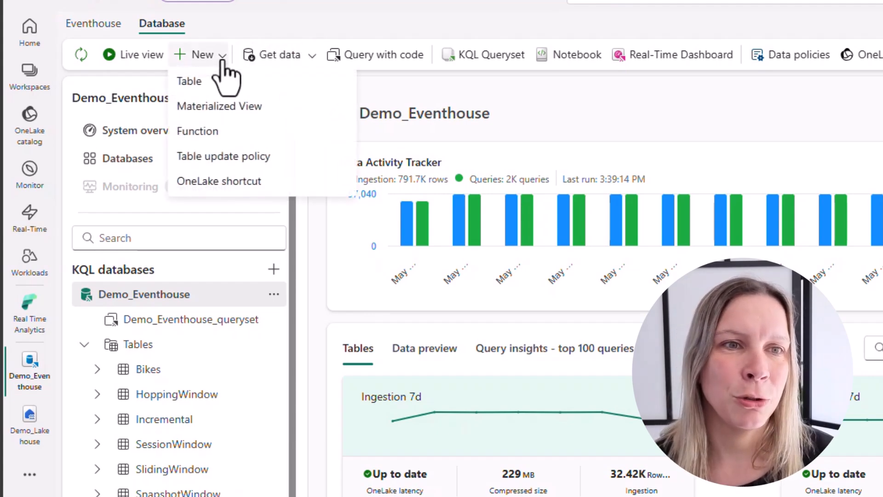
left_click(265, 183)
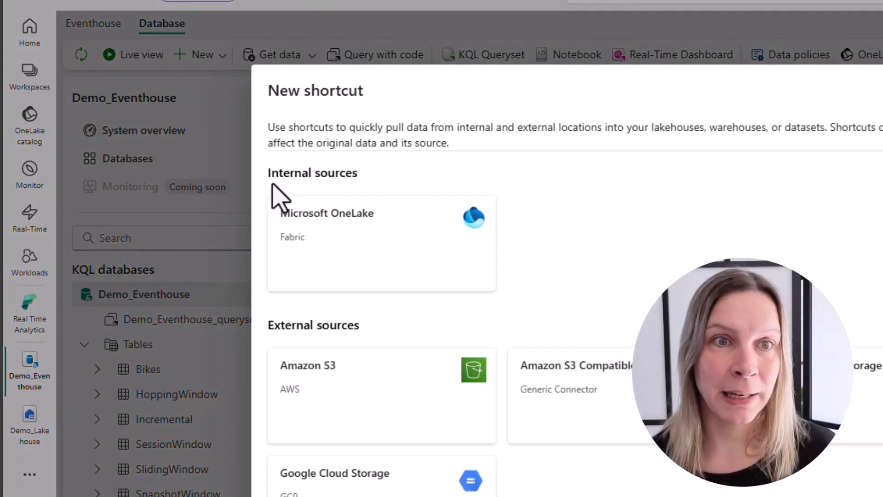
left_click(394, 219)
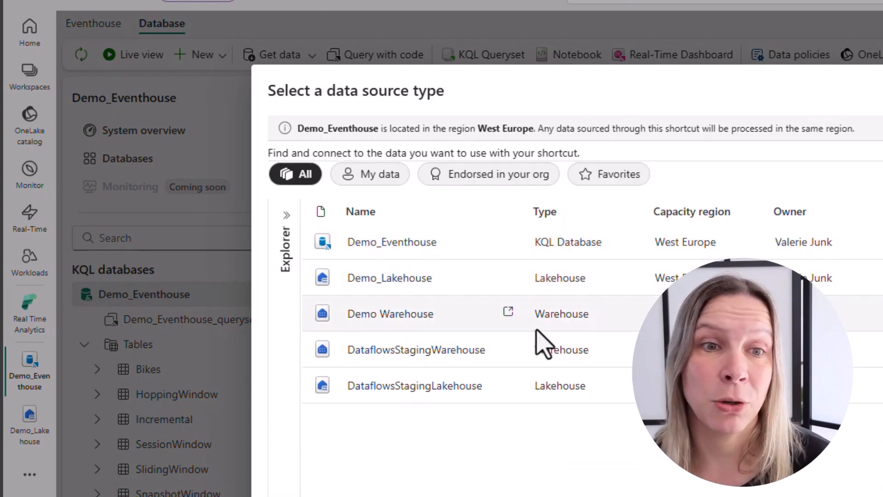
left_click(425, 278)
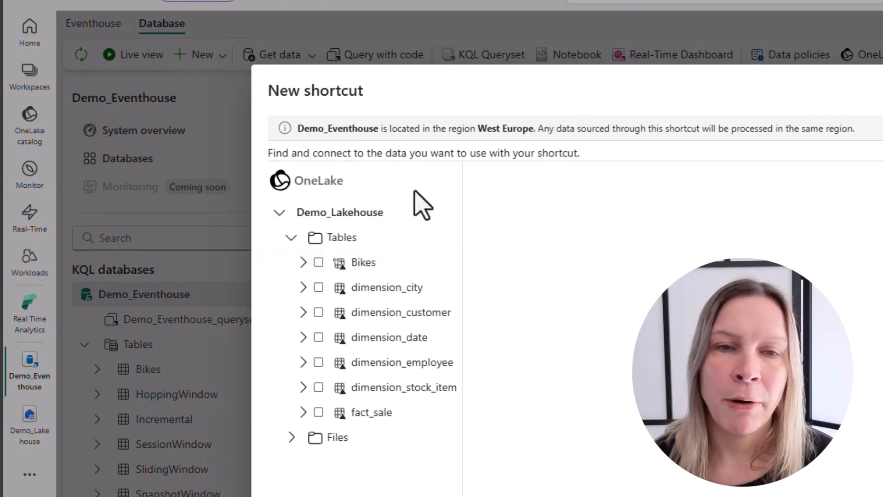
left_click(319, 287)
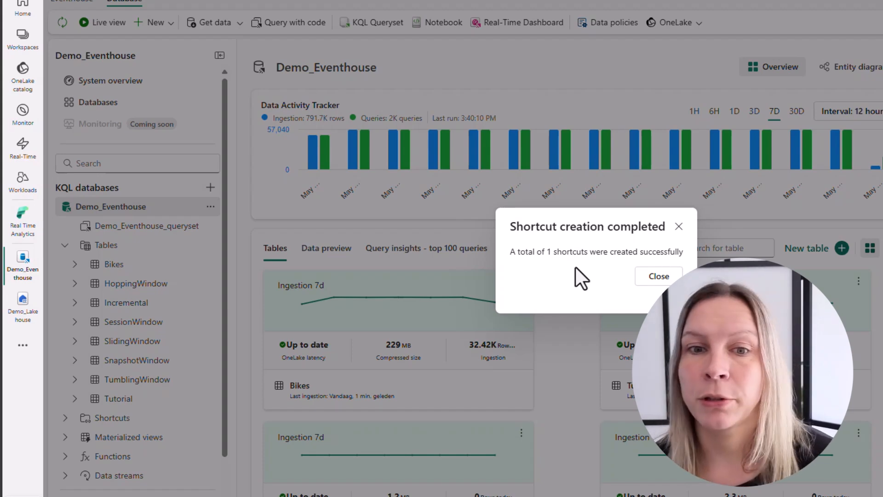
left_click(657, 280)
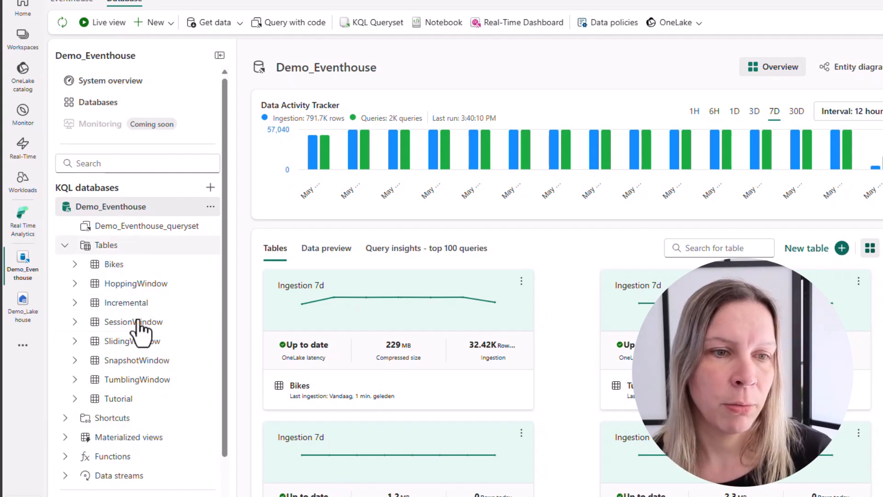
- Open the dimension_city shortcut under Demo_Eventhouse's Shortcuts to view its schema
left_click(65, 426)
scroll(147, 378, "down", 2)
left_click(132, 361)
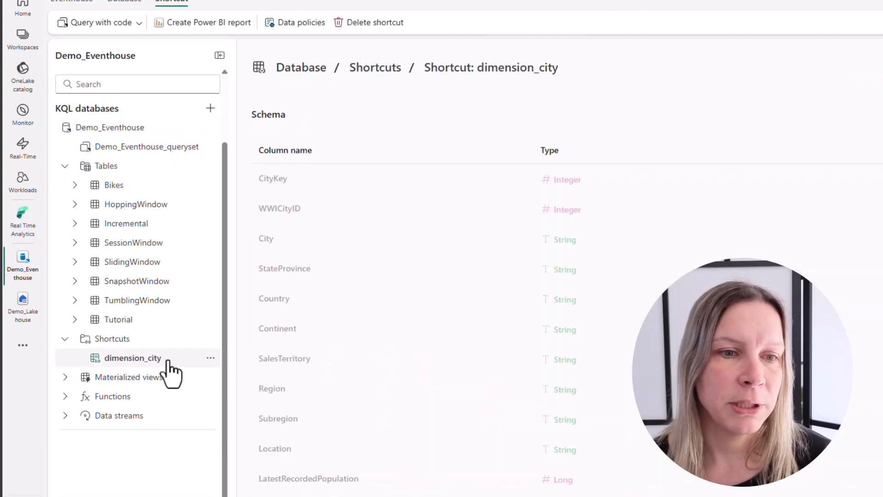
- Delete the dimension_city shortcut from Demo_Eventhouse and check the Shortcuts folder at the Eventhouse level
left_click(211, 359)
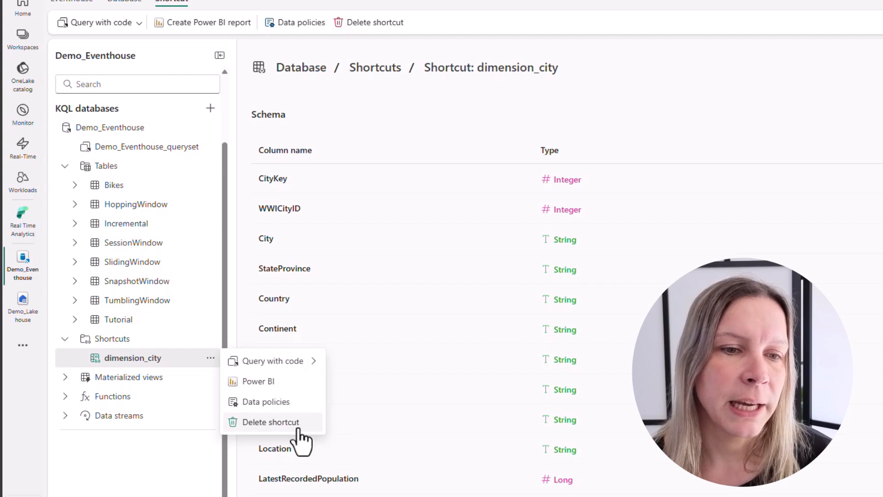
left_click(582, 392)
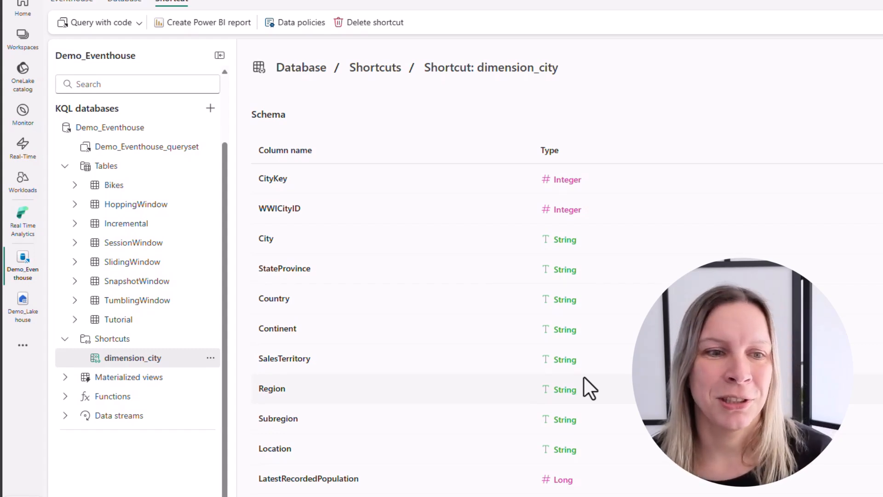
left_click(80, 3)
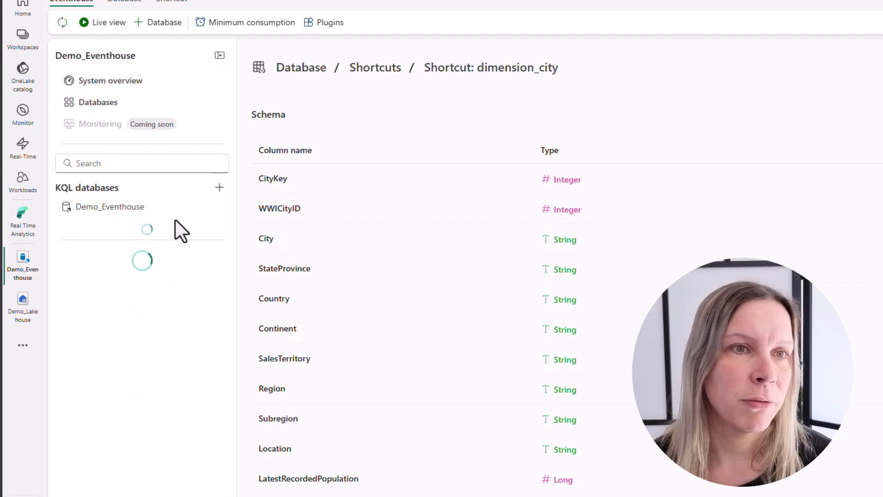
left_click(65, 418)
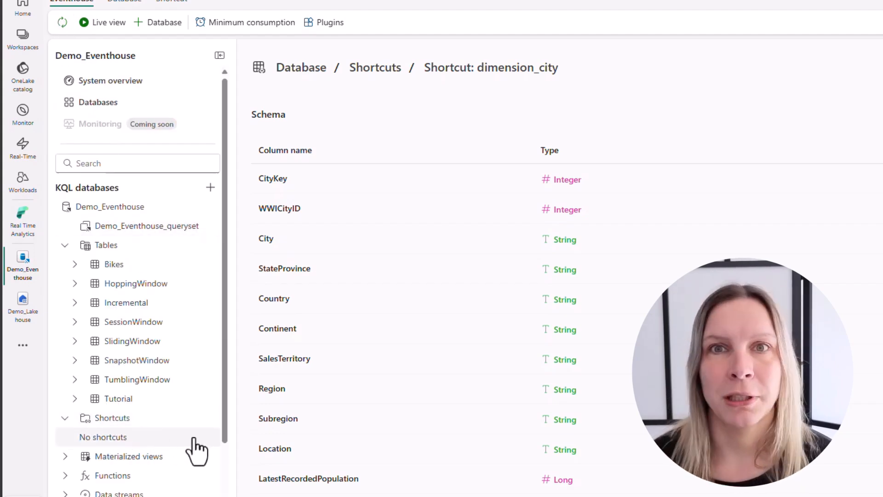